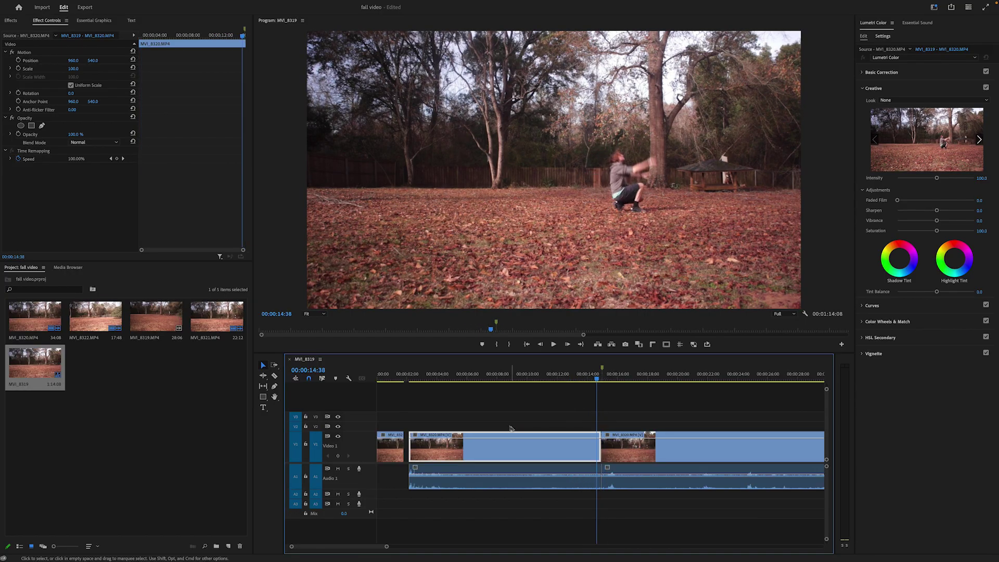
Step: Delete the opening clip and its audio from the timeline to start at the fall
drag(508, 423, 521, 499)
key(Delete)
click(435, 378)
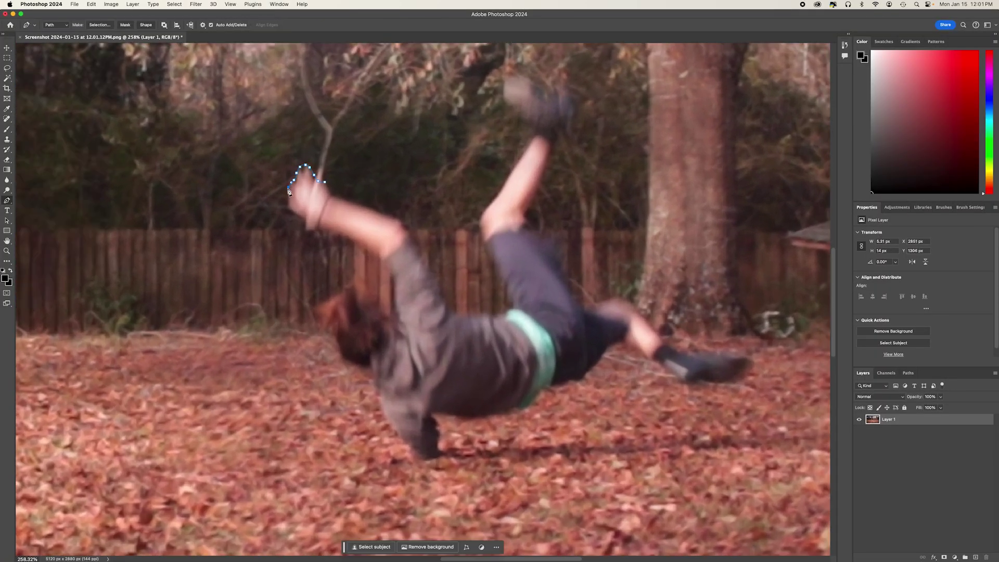
Step: Turn the traced outline into a selection, copy the person to a new layer, hide Layer 1
right_click(333, 209)
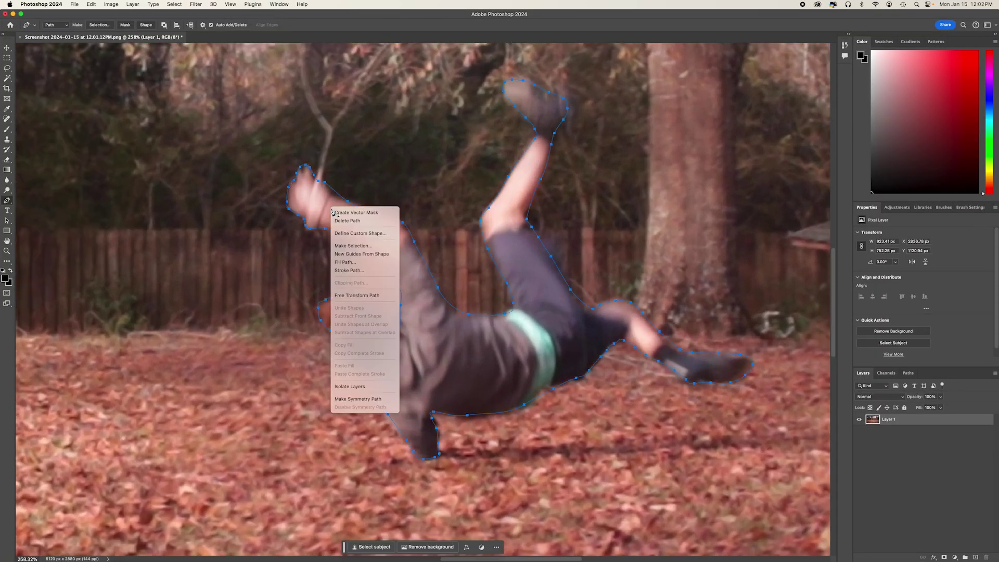
click(344, 247)
click(544, 253)
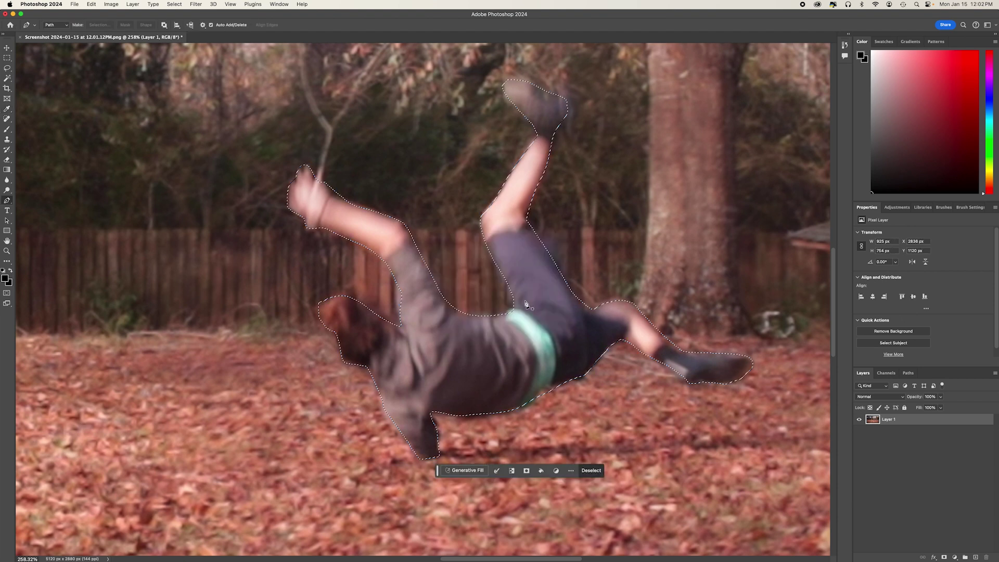
click(858, 430)
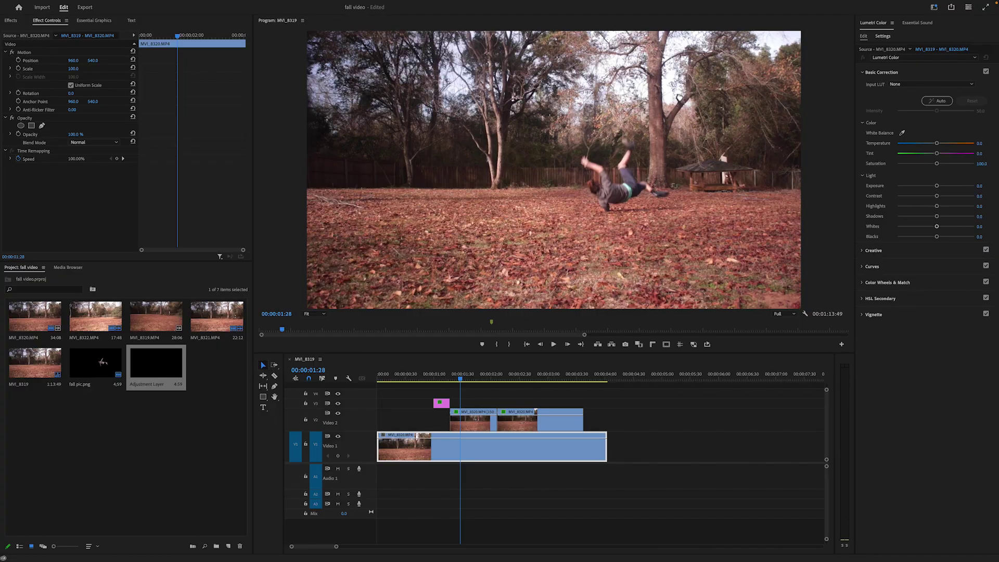
Step: Place fall2.png above the footage, keyframe its drop from above the frame, and preview it
mouse_move(487, 381)
mouse_down()
mouse_move(466, 398)
mouse_move(451, 393)
mouse_up()
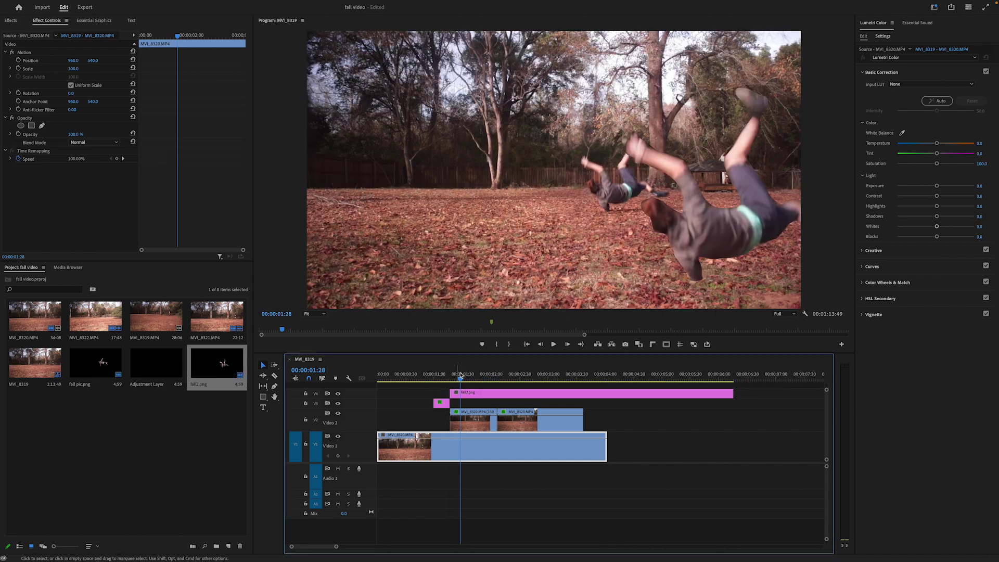
click(441, 397)
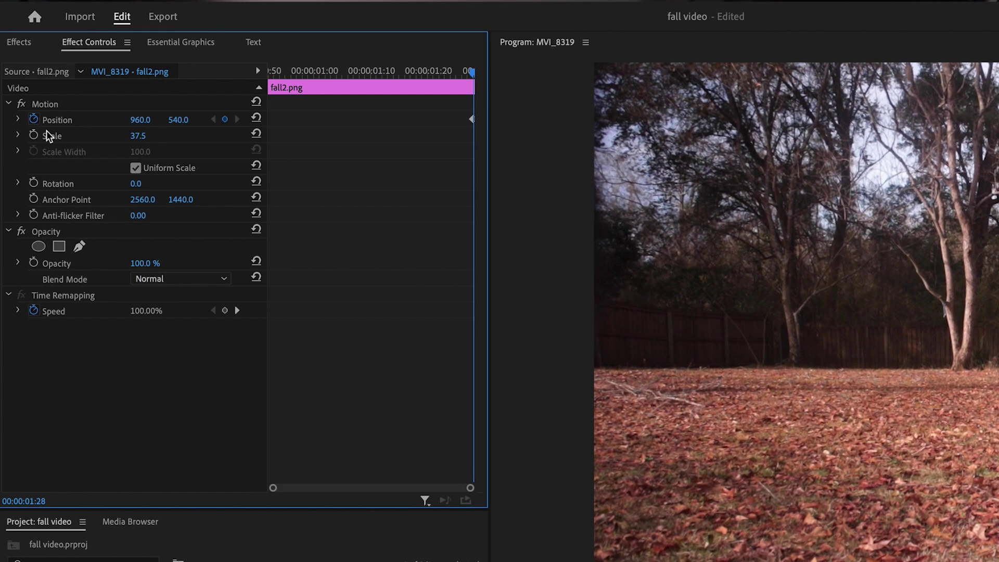
drag(471, 71, 326, 71)
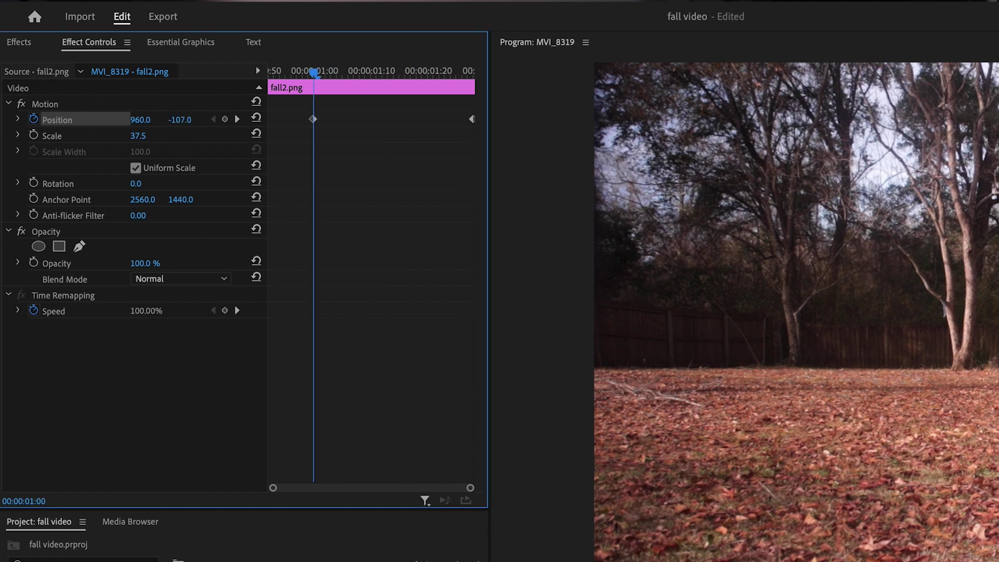
key(space)
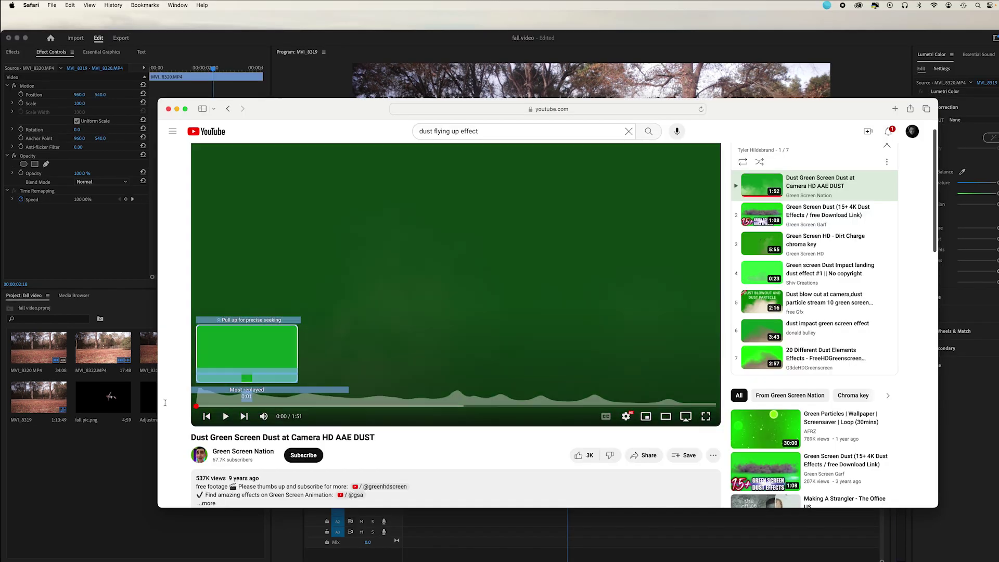
Step: Play the green-screen dust video found by searching 'dust flying up effect'
key(space)
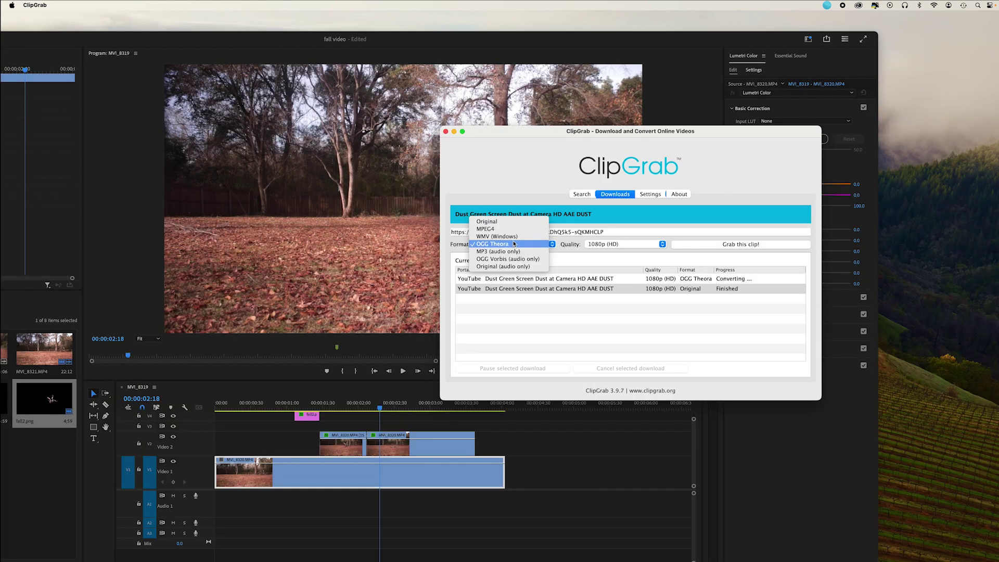
Step: Grab the dust clip as MPEG4, save it, and place it above the backyard shots
click(514, 229)
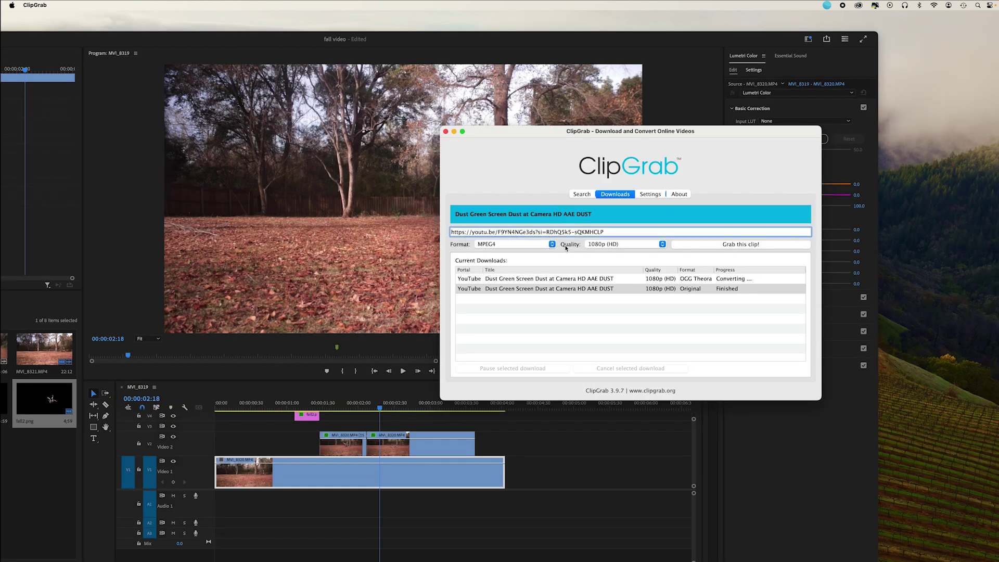
click(710, 250)
click(677, 286)
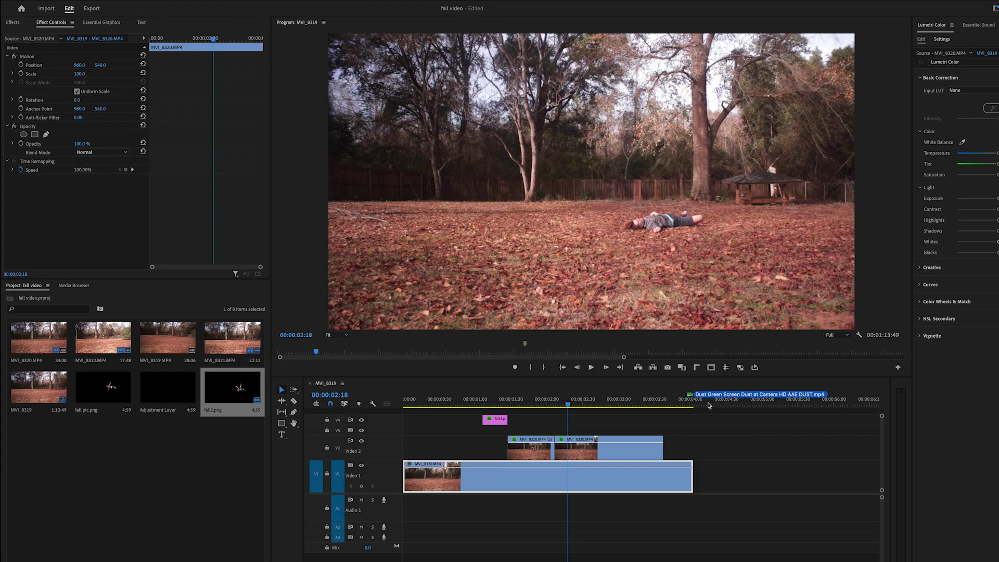
mouse_move(780, 394)
mouse_down()
mouse_move(546, 429)
mouse_move(630, 409)
mouse_up()
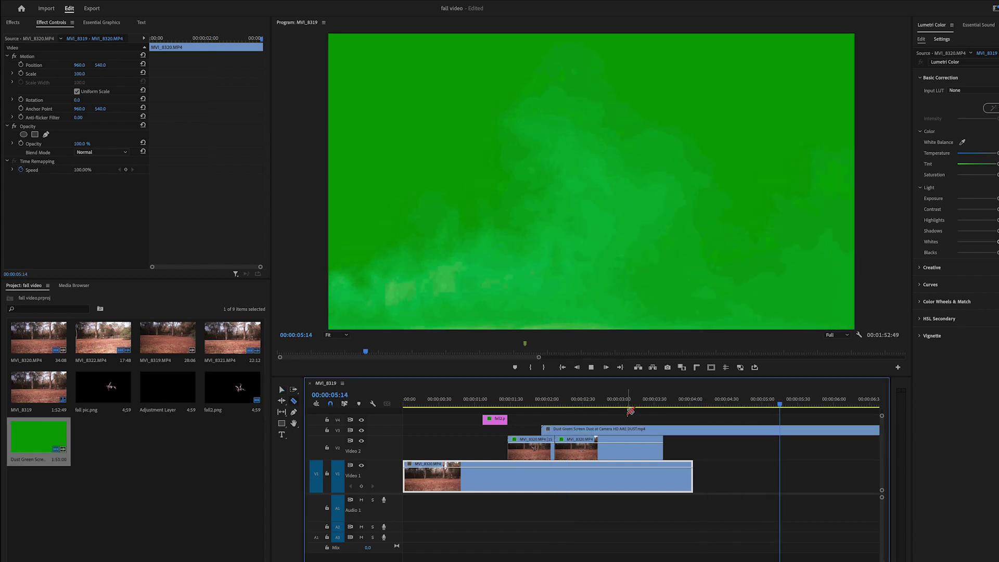
Step: Sample the dust clip's green screen with the Ultra Key colour eyedropper
click(437, 122)
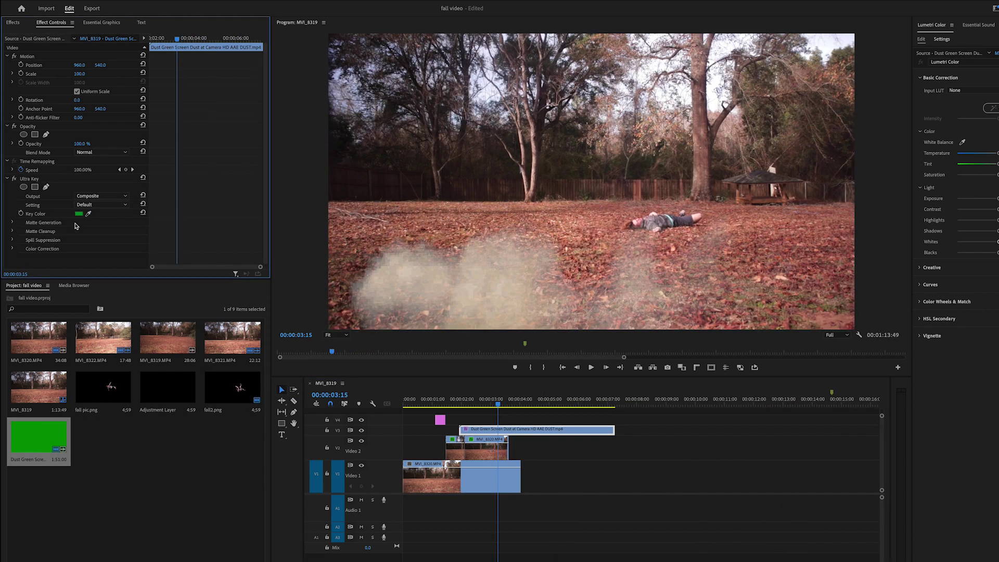